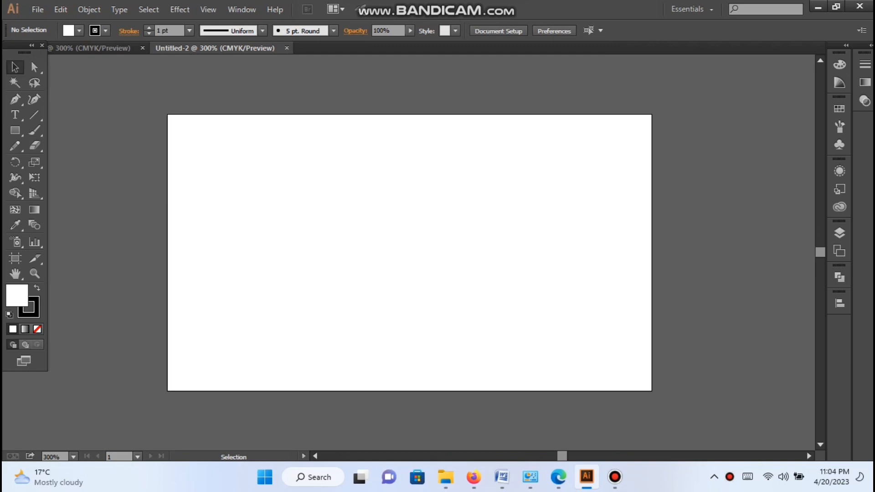
Step: Switch to the open document that holds the product images around its artboard
click(91, 48)
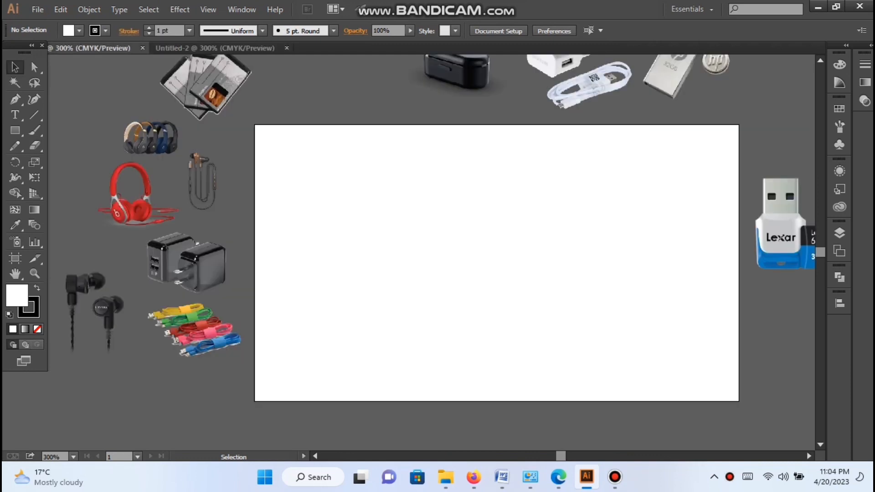
scroll(445, 228, down, 1)
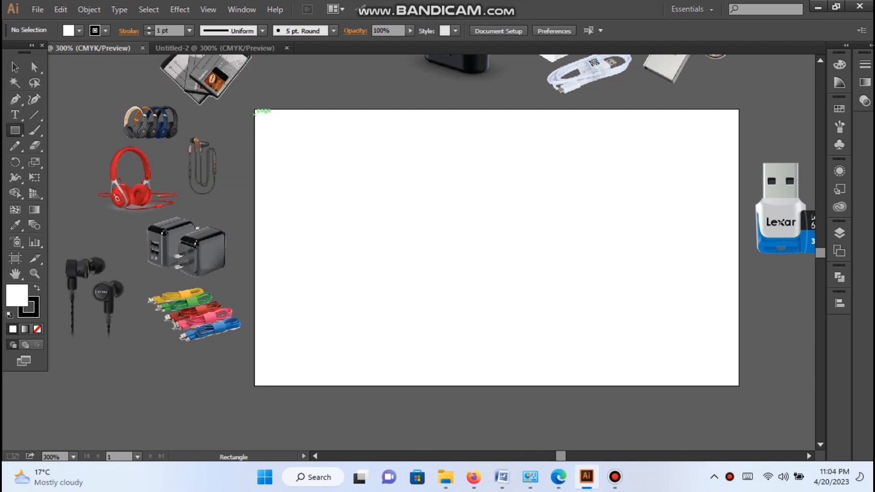
mouse_move(255, 110)
mouse_down()
mouse_move(291, 279)
mouse_move(354, 388)
mouse_move(738, 386)
mouse_up()
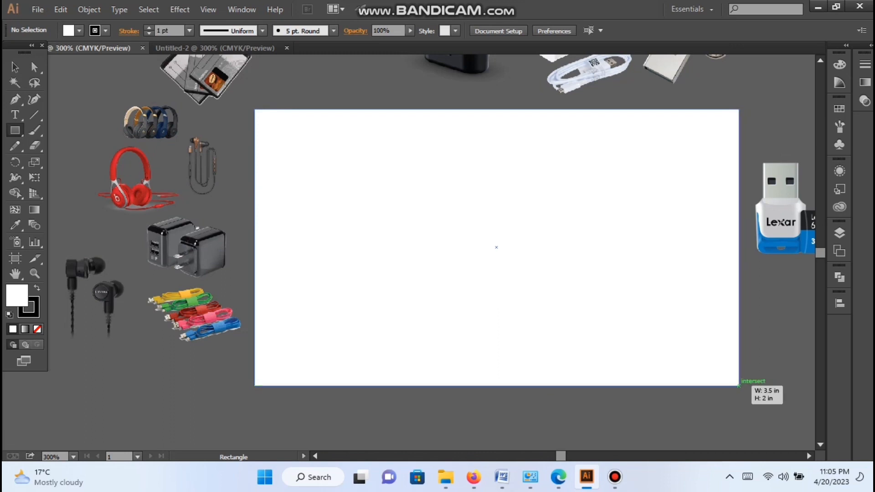
drag(739, 386, 738, 386)
click(15, 68)
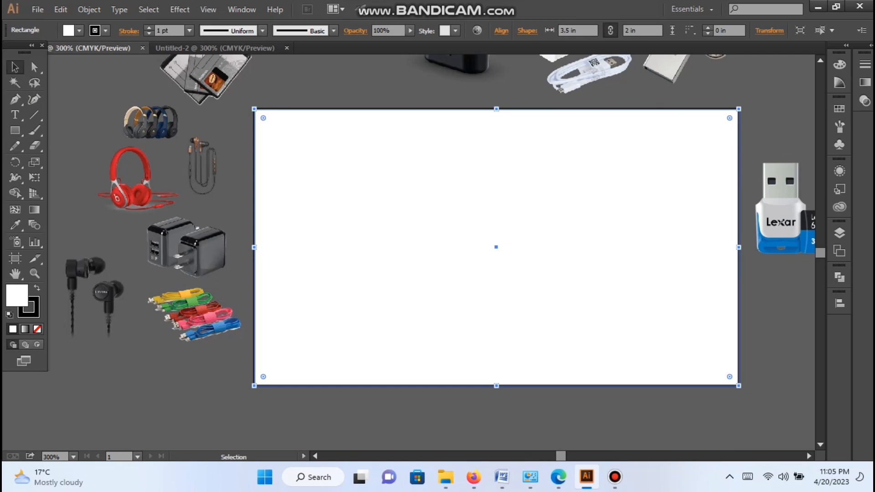
click(79, 30)
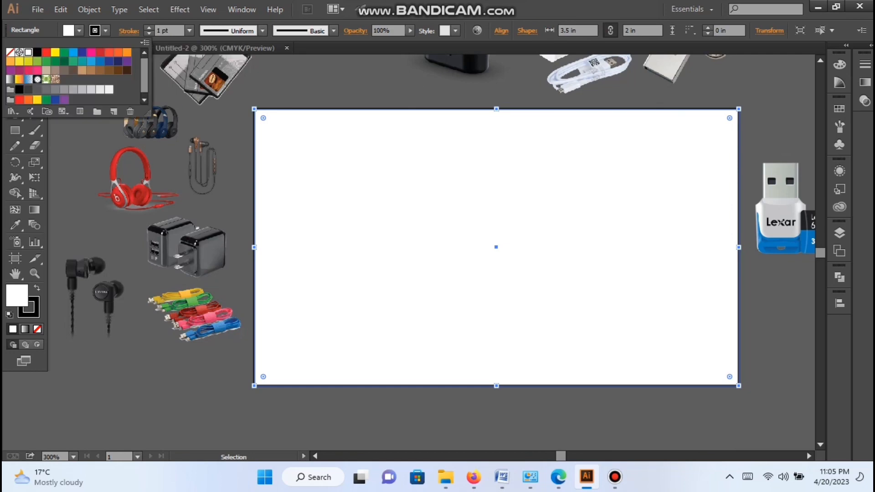
key(p)
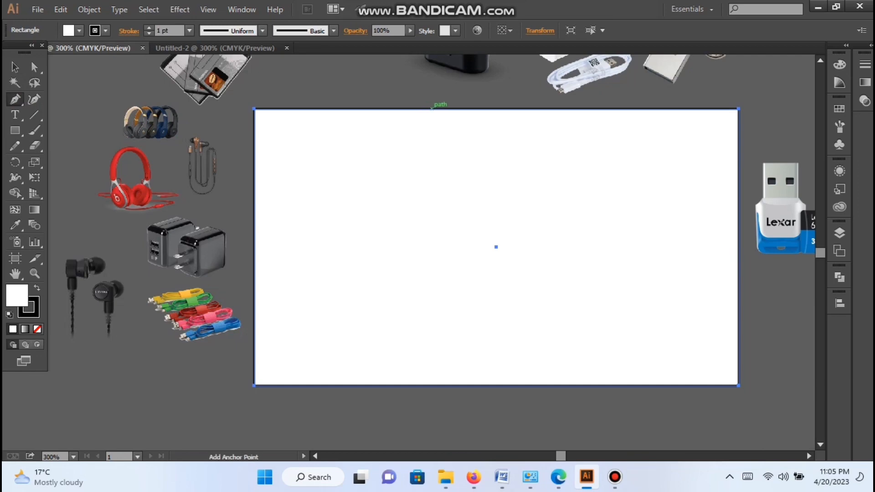
click(427, 108)
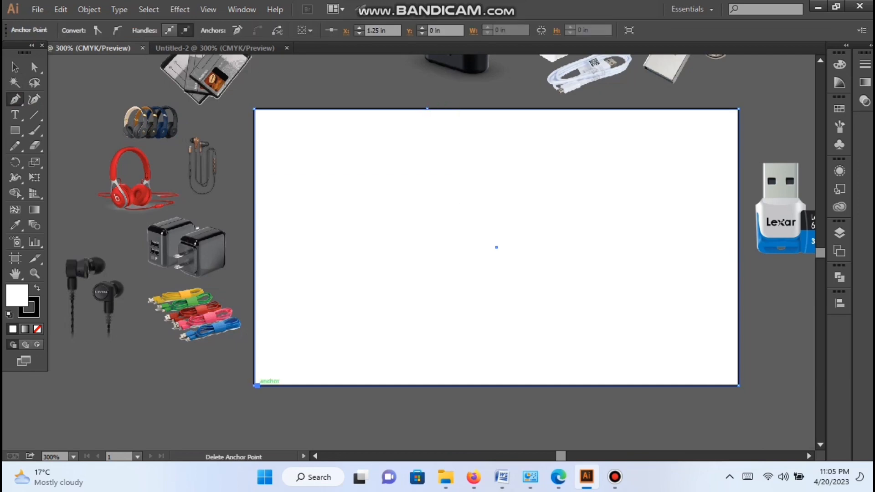
key(v)
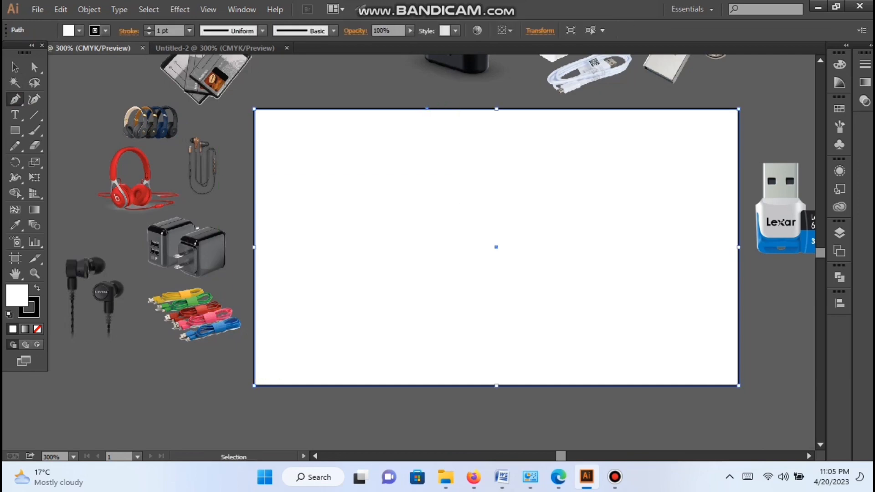
key(ctrl+z)
Step: Draw a closed Pen path from the artboard's top edge, curving to its bottom-left corner and returning along the left and top edges
click(15, 99)
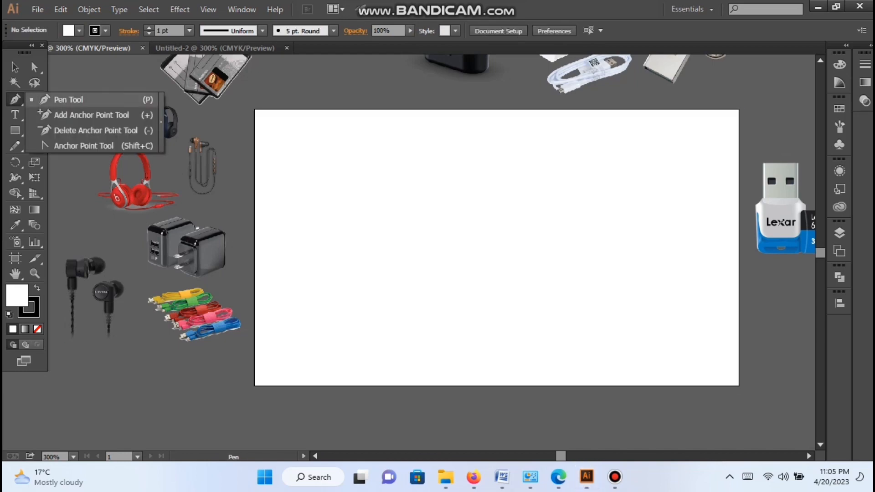
click(451, 109)
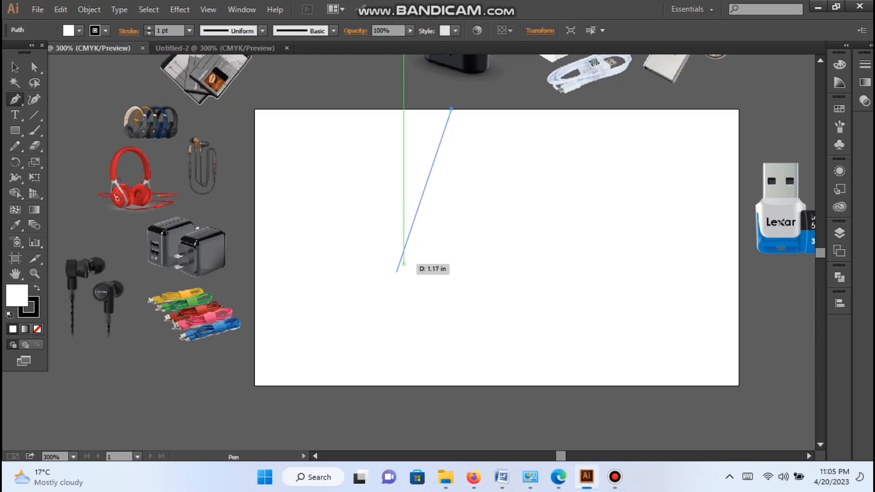
mouse_move(255, 386)
mouse_down()
mouse_move(88, 345)
mouse_move(68, 410)
mouse_move(69, 369)
mouse_move(58, 426)
mouse_move(50, 398)
mouse_move(44, 420)
mouse_move(20, 404)
mouse_move(78, 386)
mouse_move(224, 394)
mouse_move(221, 418)
mouse_move(207, 385)
mouse_move(209, 400)
mouse_move(250, 428)
mouse_move(264, 394)
mouse_move(239, 388)
mouse_move(256, 375)
mouse_up()
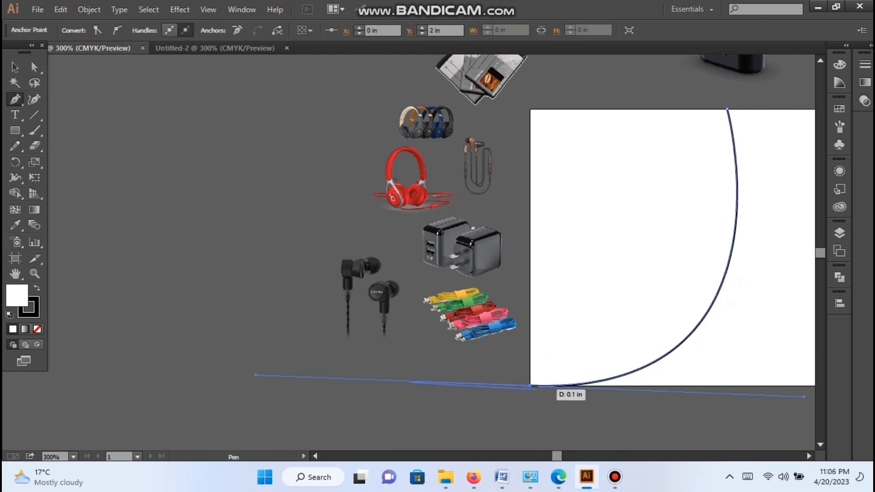
click(529, 386)
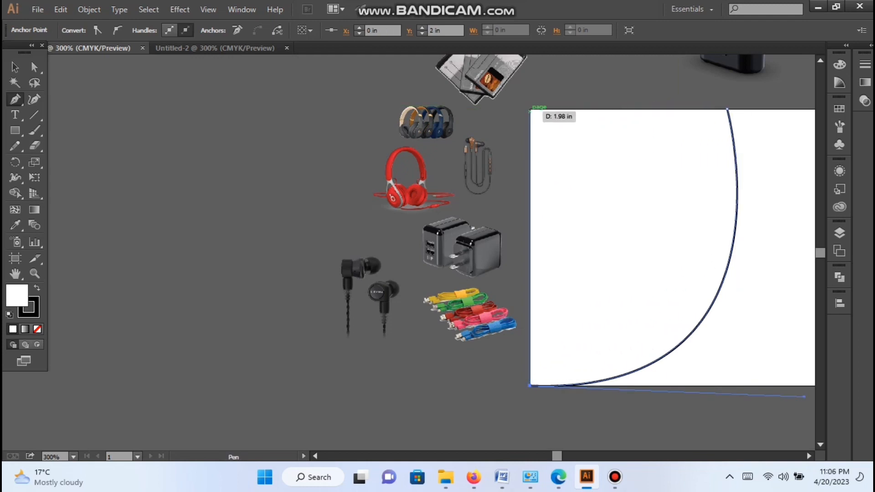
click(529, 109)
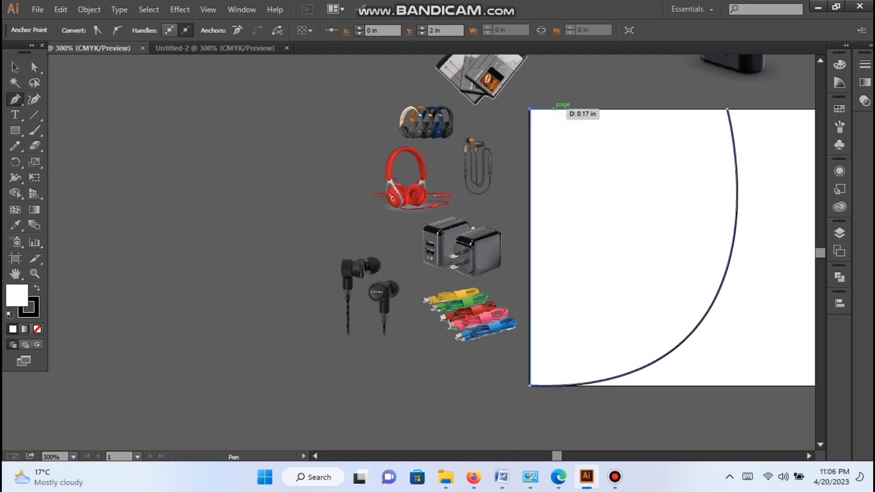
click(727, 110)
key(v)
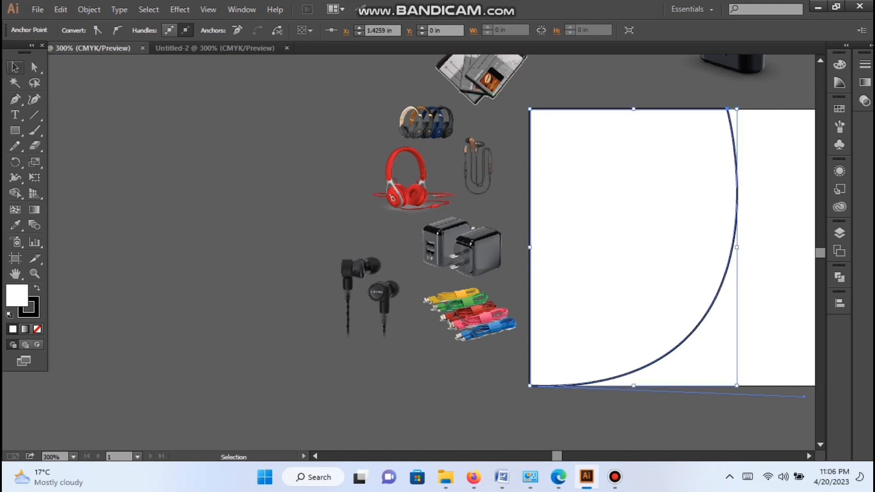
click(809, 455)
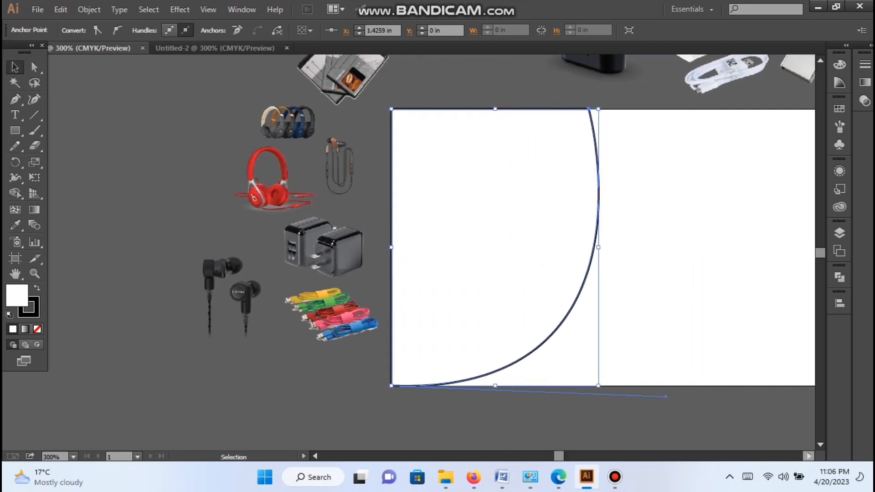
click(683, 421)
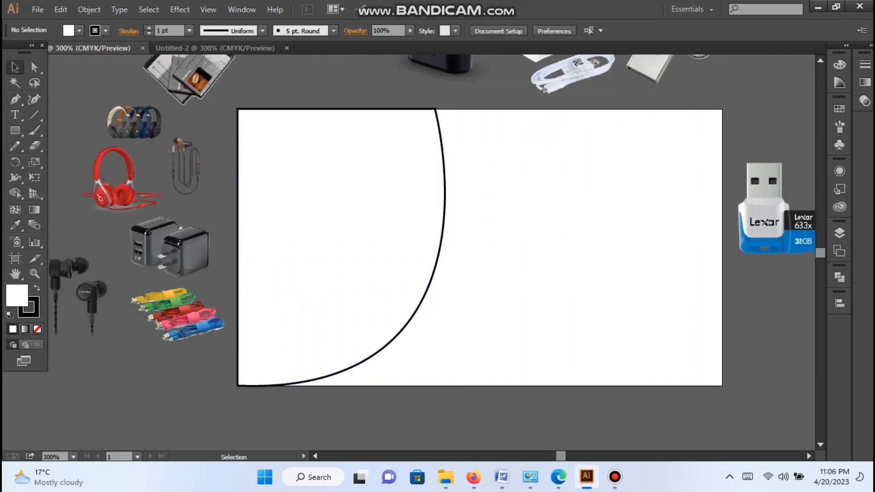
Step: Try dark green and other swatch colours as the curved shape's fill, and set the fill back to white
click(365, 219)
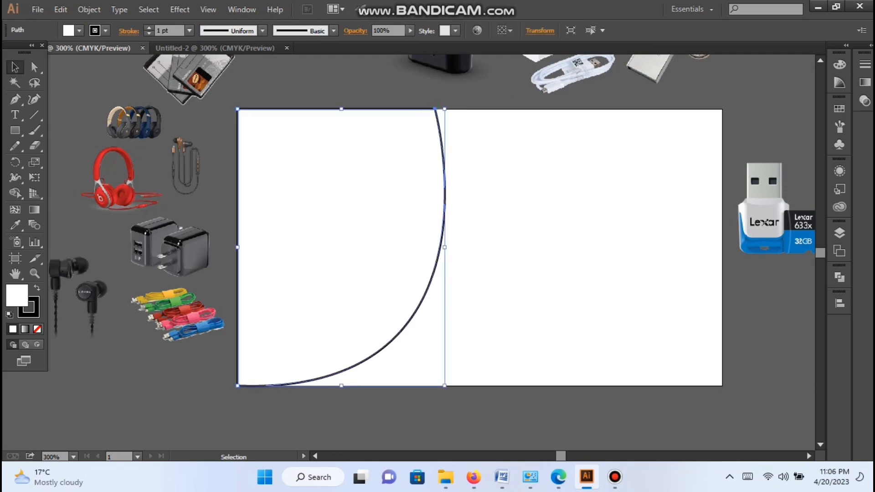
click(573, 75)
click(764, 219)
key(ctrl+shift+a)
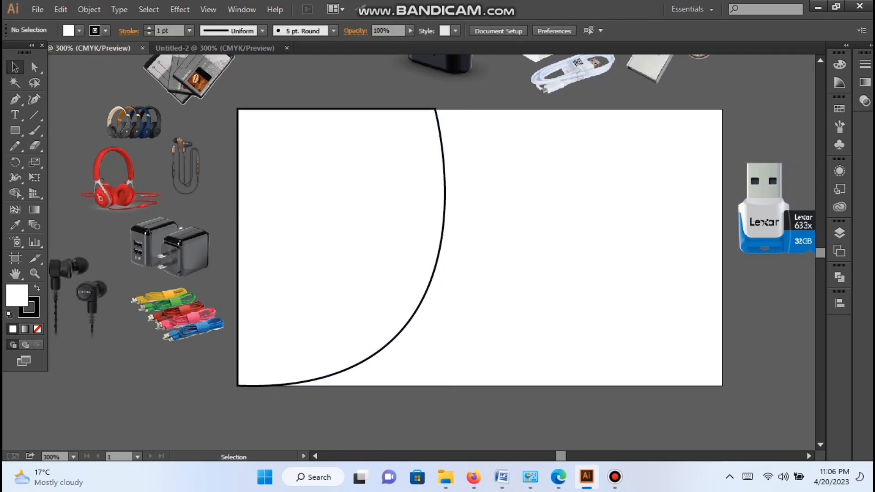
click(444, 170)
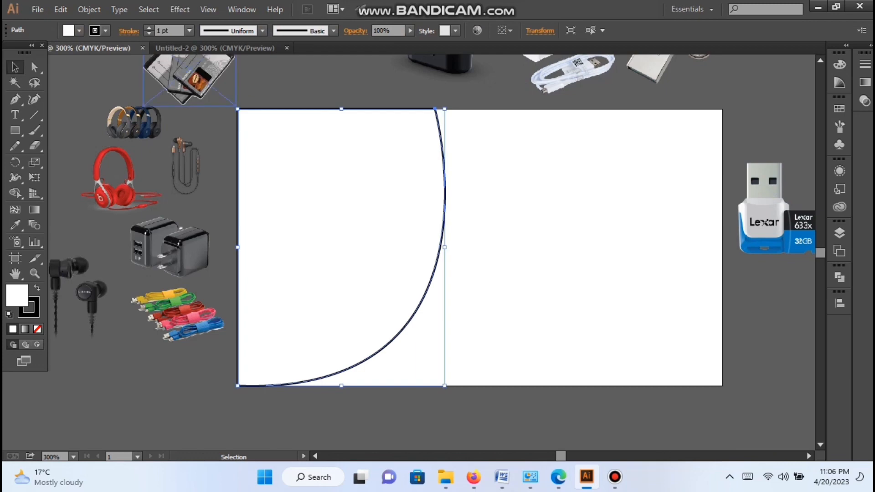
click(79, 31)
click(64, 61)
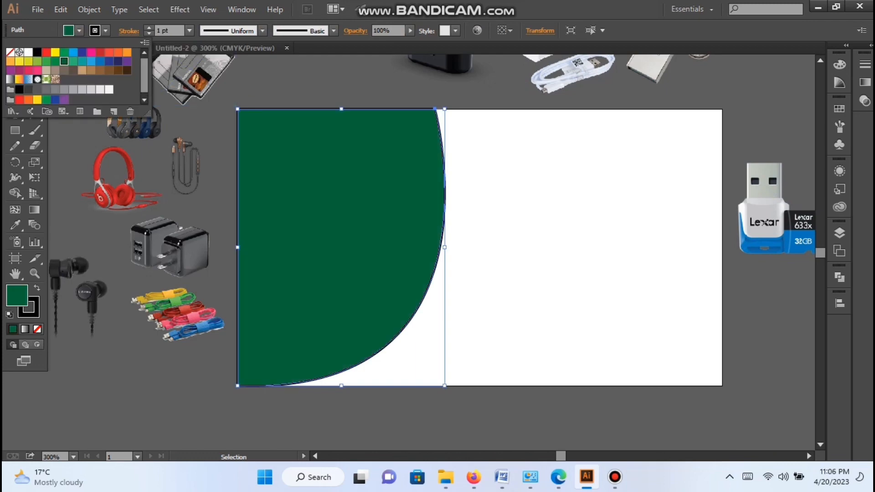
click(82, 53)
click(73, 53)
click(28, 52)
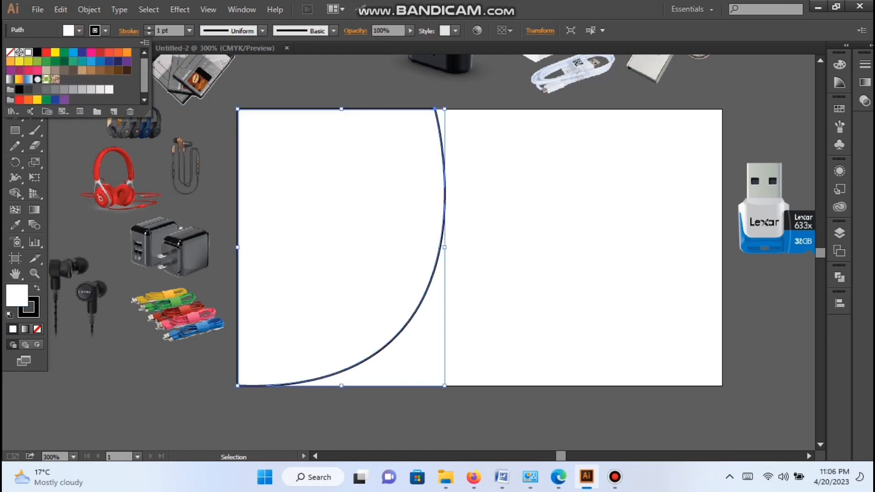
click(477, 75)
click(477, 75)
Step: Try to move the wired earphones image onto the curved shape, and undo the move
scroll(476, 76, up, 3)
click(292, 113)
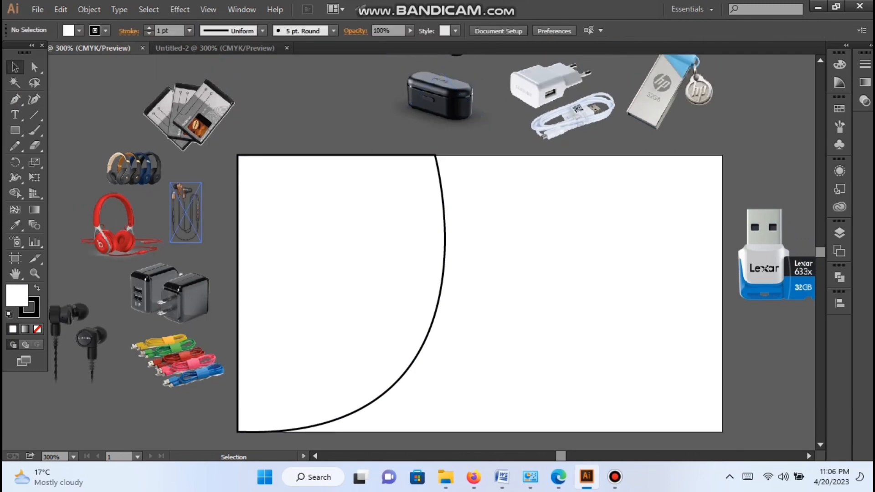
drag(191, 212, 260, 185)
click(273, 130)
click(269, 214)
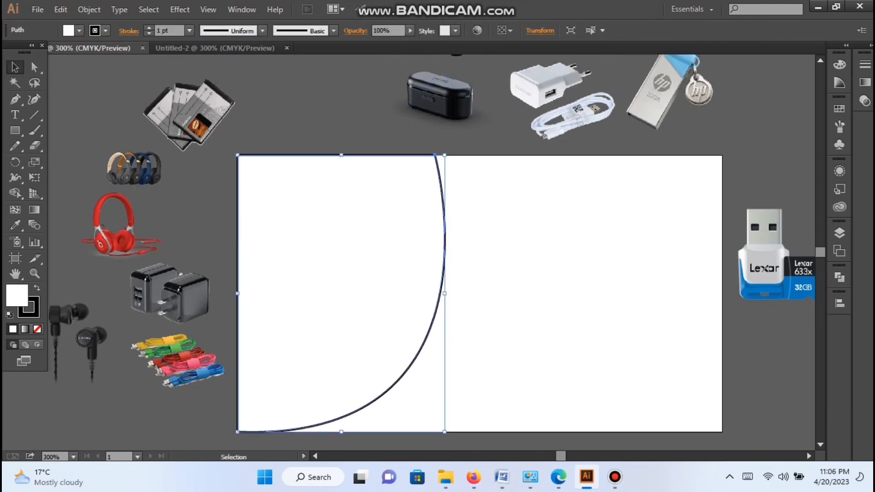
click(278, 132)
key(ctrl+z)
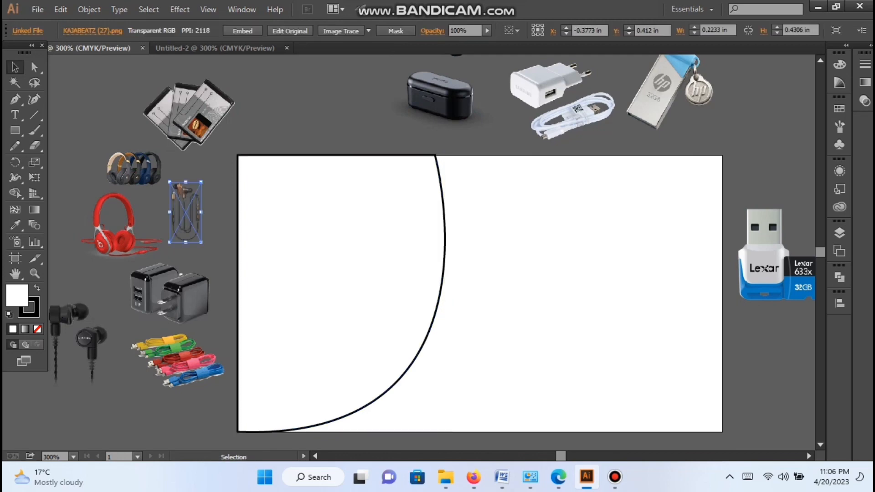
Step: Move the wired earphones image into the curved shape's top-left corner and bring it to the front
drag(201, 212, 255, 185)
right_click(250, 175)
mouse_move(291, 251)
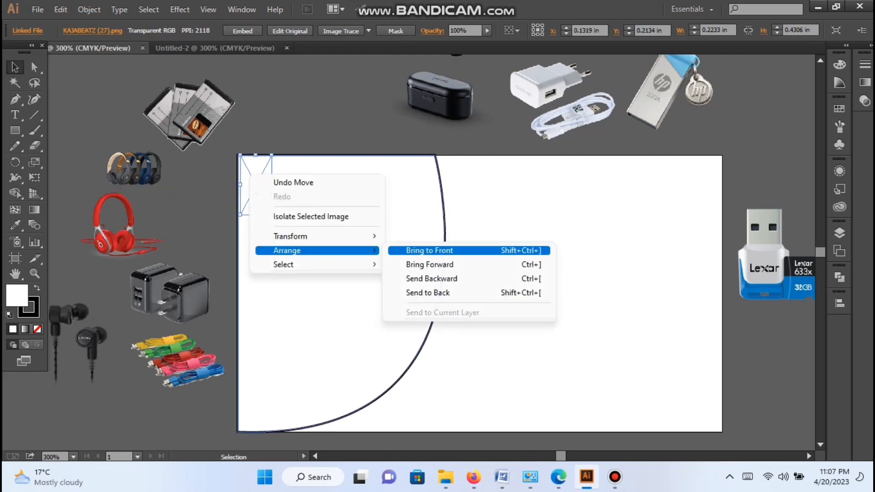
click(429, 250)
Step: Move the phone batteries and wireless earbuds images into the upper part of the curved shape, in front of it
drag(196, 118, 330, 199)
right_click(330, 199)
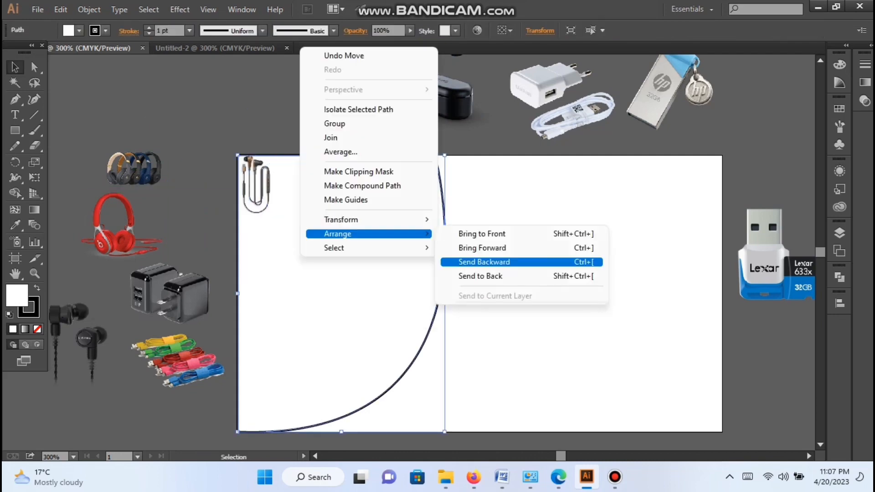
click(488, 260)
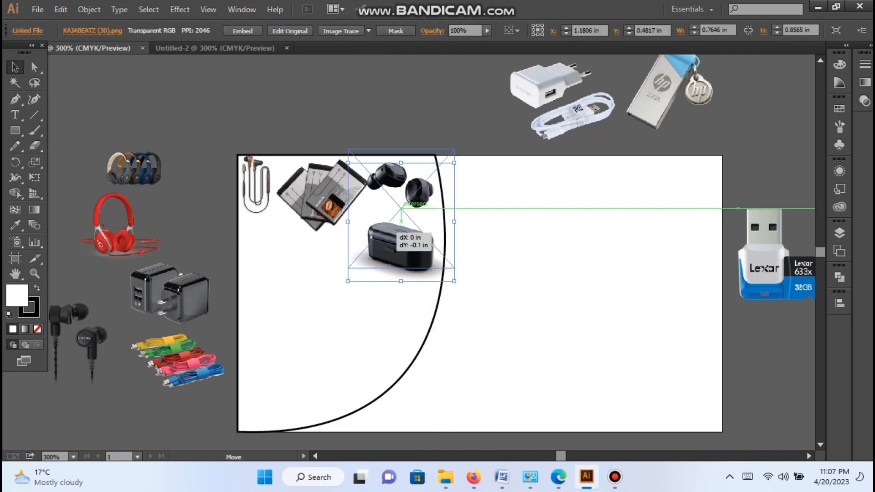
drag(338, 181, 381, 196)
Step: Enlarge the wired earphones image slightly in the curved shape's top-left corner
click(266, 191)
drag(273, 213, 280, 223)
drag(269, 201, 275, 210)
drag(336, 200, 328, 196)
click(195, 191)
Step: Arrange the headphones, black wall chargers, black earphones and coloured cables inside the curved shape, tilting the cables along its curved edge
drag(118, 227, 278, 267)
drag(182, 309, 339, 273)
drag(78, 344, 403, 292)
drag(173, 346, 419, 210)
drag(472, 222, 465, 234)
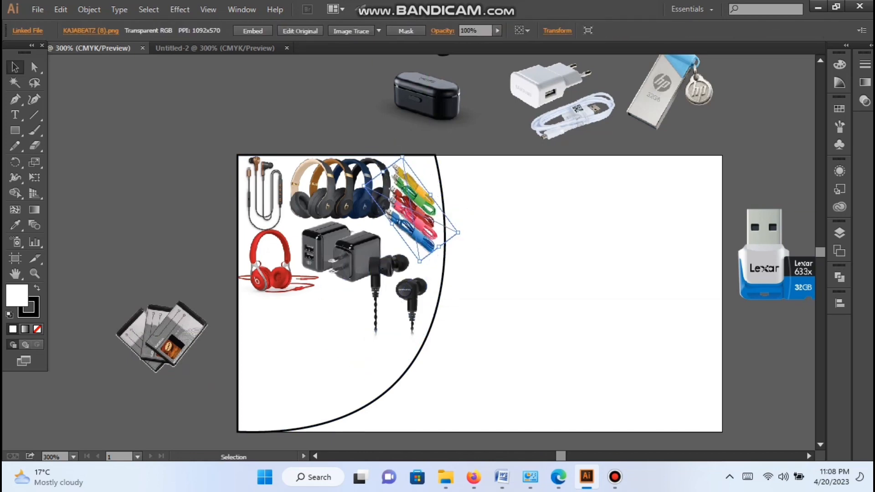
Step: Nudge the coloured cables, black earphones and wall chargers so they sit evenly spaced inside the curved shape
click(494, 255)
drag(415, 210, 420, 208)
click(495, 264)
drag(409, 292, 419, 285)
drag(344, 253, 338, 253)
click(494, 260)
Step: Place the wireless earbuds at reduced size below the red headphones, and the phone batteries beside them
drag(427, 98, 294, 342)
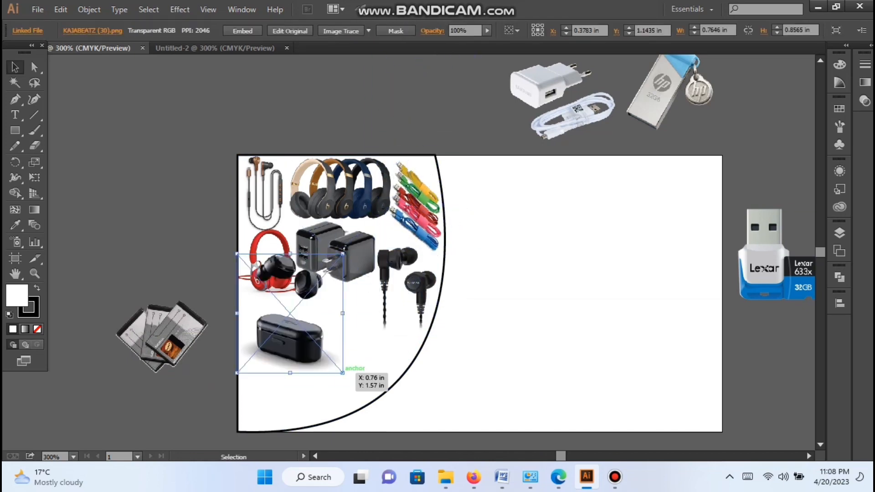
drag(342, 371, 294, 317)
drag(268, 300, 262, 335)
drag(169, 337, 337, 319)
drag(377, 355, 367, 348)
click(487, 273)
Step: Place the HP flash drive near the lower curved edge, scaled down to fit inside the shape
drag(658, 91, 373, 360)
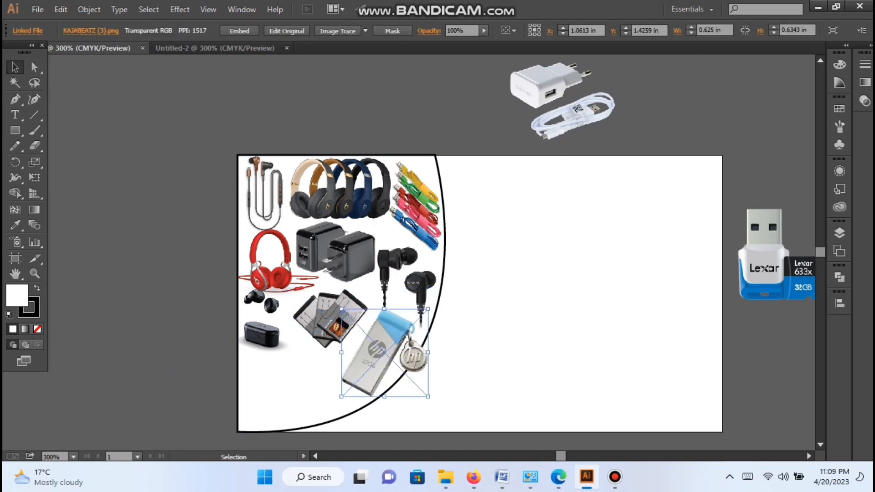
drag(428, 398, 417, 386)
click(487, 315)
drag(387, 353, 395, 349)
click(488, 309)
drag(400, 351, 404, 347)
Step: Enlarge the phone batteries image slightly towards the HP flash drive
click(337, 319)
drag(367, 348, 374, 353)
click(487, 310)
Step: Place the white charger with cable and the Lexar card reader at reduced size along the bottom of the curved shape
drag(539, 89, 256, 386)
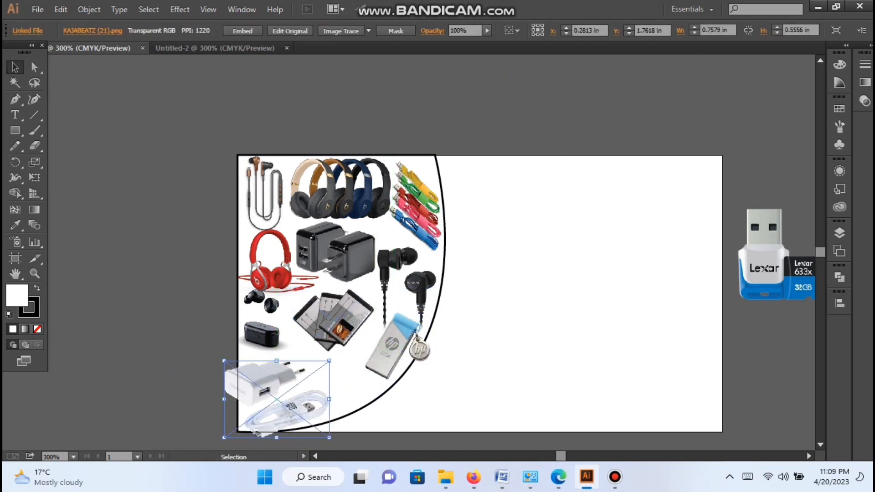
drag(330, 360, 315, 370)
drag(267, 389, 269, 376)
drag(765, 255, 320, 384)
drag(398, 429, 383, 415)
Step: Rotate the white charger image clockwise and fit it into the bottom-left corner, shifting the Lexar card reader up
click(269, 378)
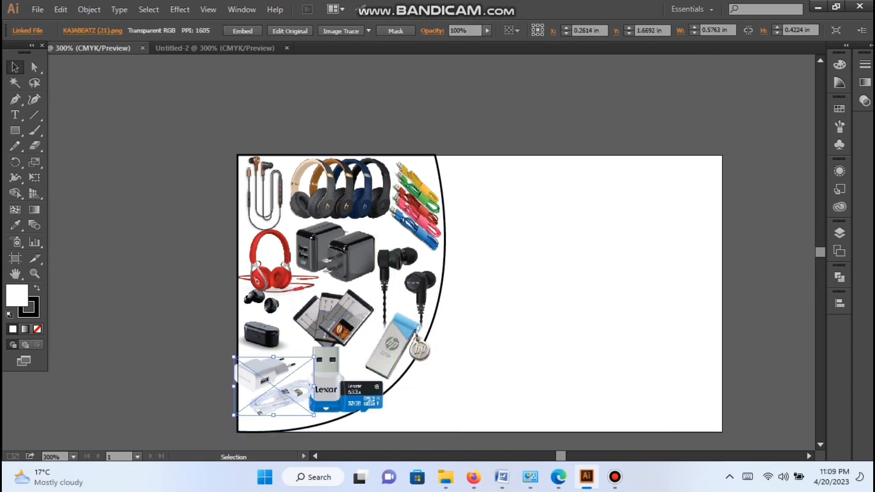
drag(316, 354, 326, 380)
click(487, 310)
drag(363, 387, 356, 370)
click(351, 406)
drag(293, 399, 291, 412)
click(487, 314)
Step: Scale down the Lexar card reader image and position it beside the white charger
drag(359, 379, 359, 385)
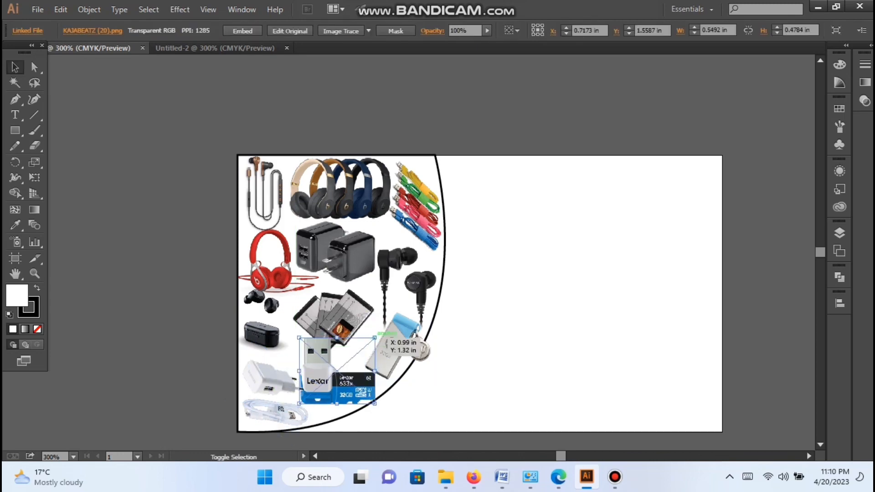
drag(375, 337, 365, 346)
click(488, 314)
drag(351, 380, 351, 389)
Step: Nudge the HP flash drive away from the curved edge and enlarge the wireless earbuds slightly
drag(391, 348, 386, 348)
click(337, 319)
click(262, 337)
drag(290, 352, 296, 356)
Step: Tilt the phone batteries image slightly, and nudge it and the black wall chargers down
click(337, 319)
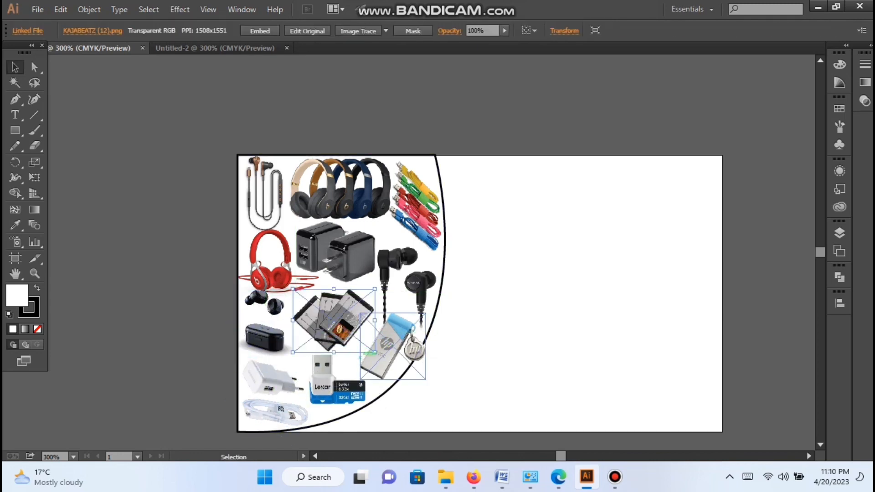
drag(374, 289, 375, 282)
drag(337, 319, 337, 323)
click(488, 310)
drag(337, 255, 337, 257)
click(488, 309)
Step: Rotate the HP flash drive slightly more upright within the curve, and nudge the wireless earbuds down
scroll(487, 310, down, 1)
click(385, 314)
click(487, 310)
drag(426, 313, 388, 314)
click(385, 315)
click(488, 309)
scroll(487, 310, up, 1)
drag(265, 337, 264, 339)
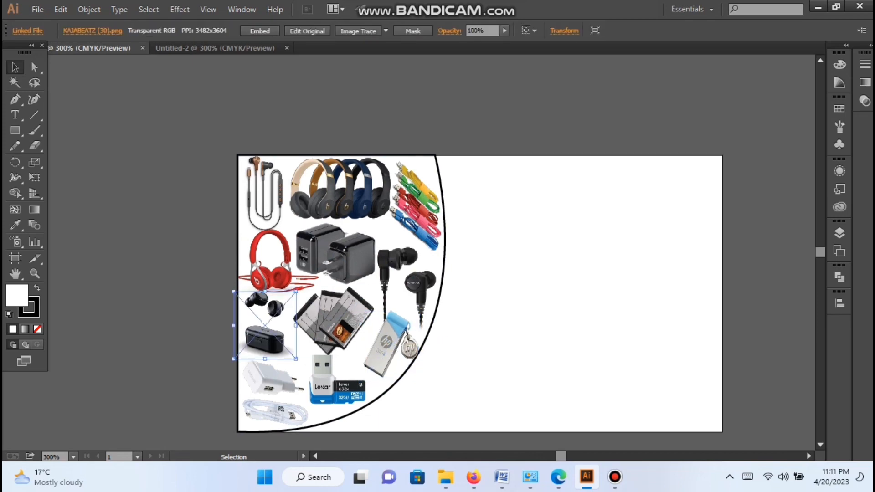
click(488, 309)
Step: Fill the curved shape behind the product images with light grey
scroll(488, 309, down, 1)
click(444, 233)
click(95, 31)
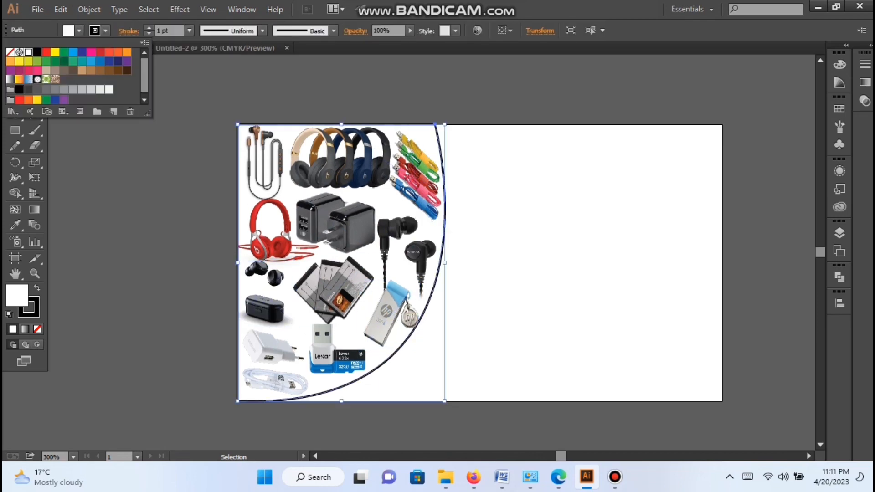
click(72, 90)
click(173, 191)
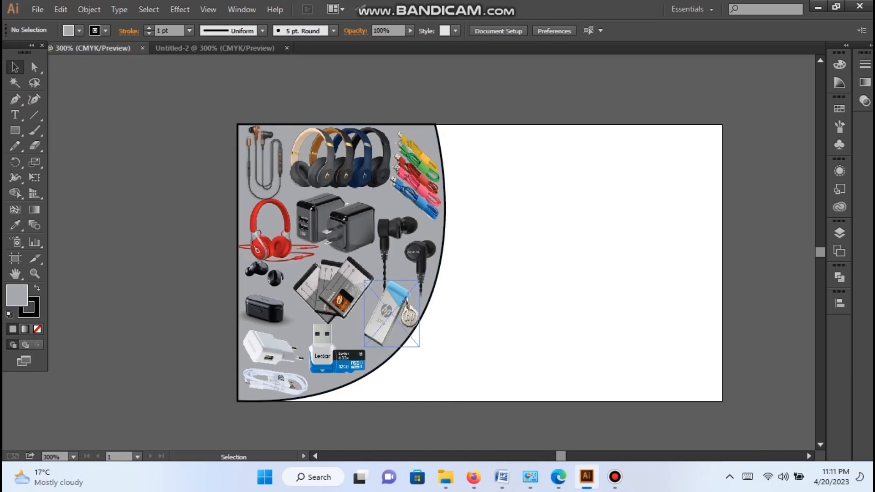
Step: Nudge the HP flash drive slightly left, away from the curved edge
click(392, 314)
key(Left)
click(487, 314)
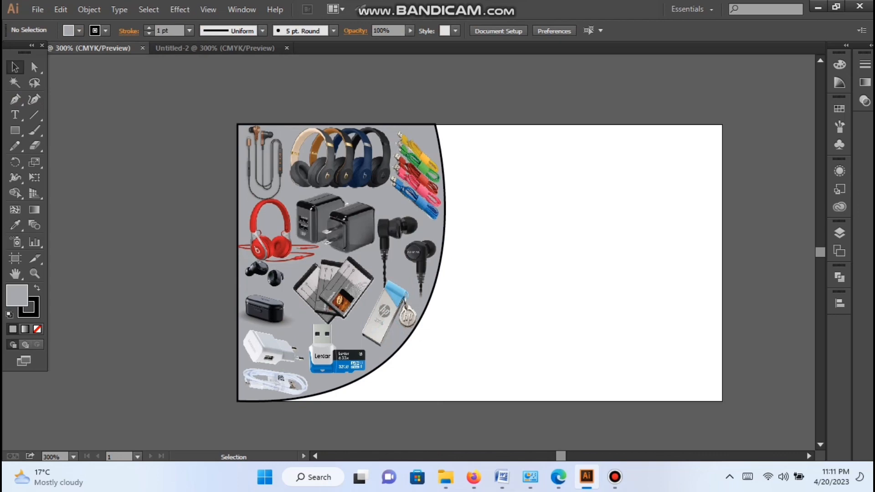
scroll(478, 255, down, 1)
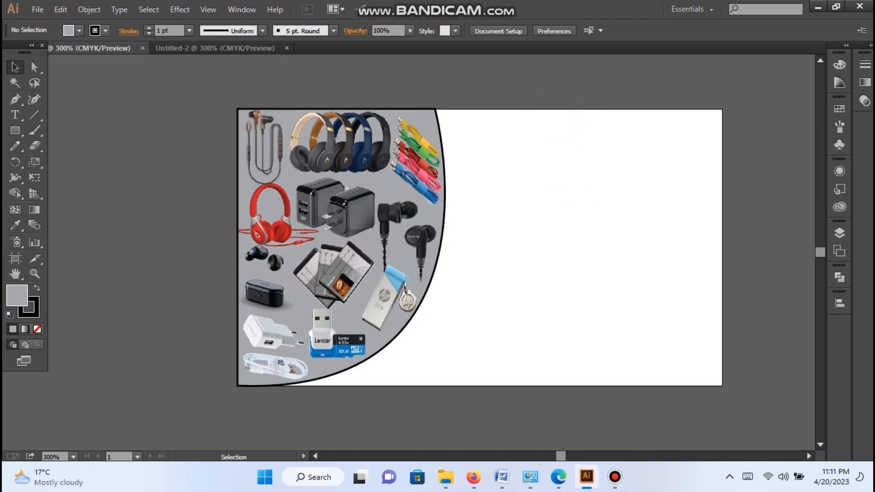
scroll(479, 255, up, 1)
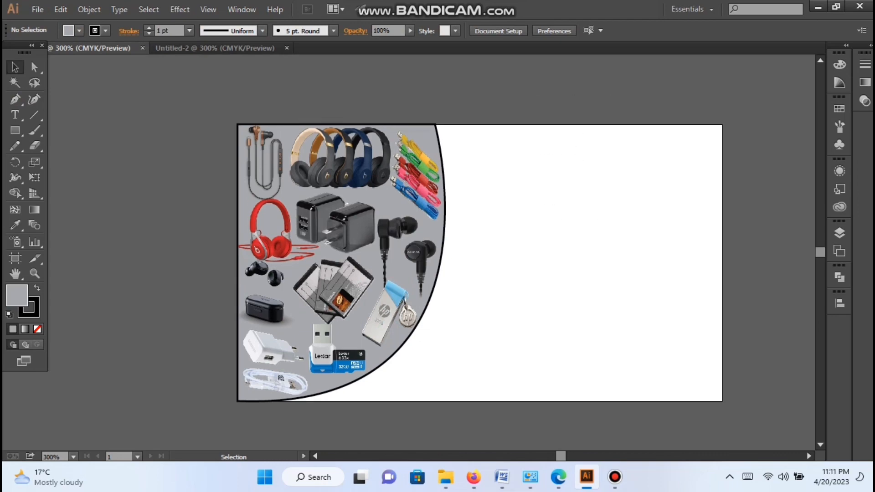
drag(165, 201, 533, 371)
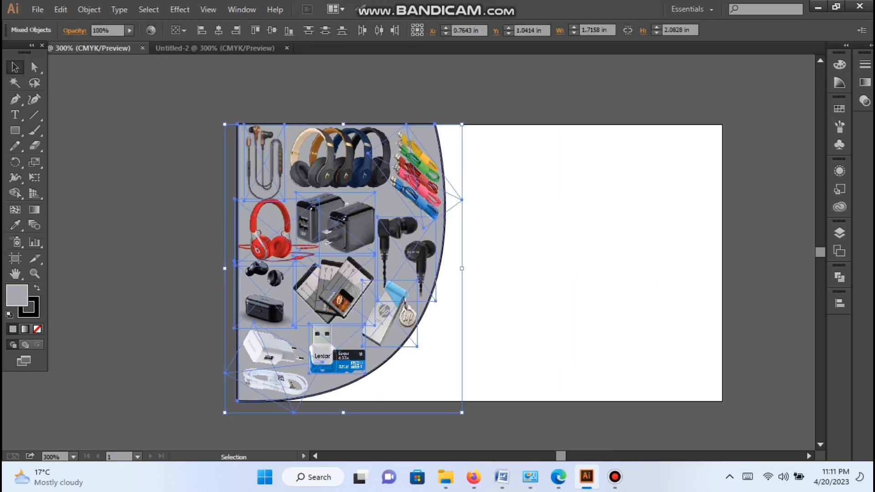
click(532, 371)
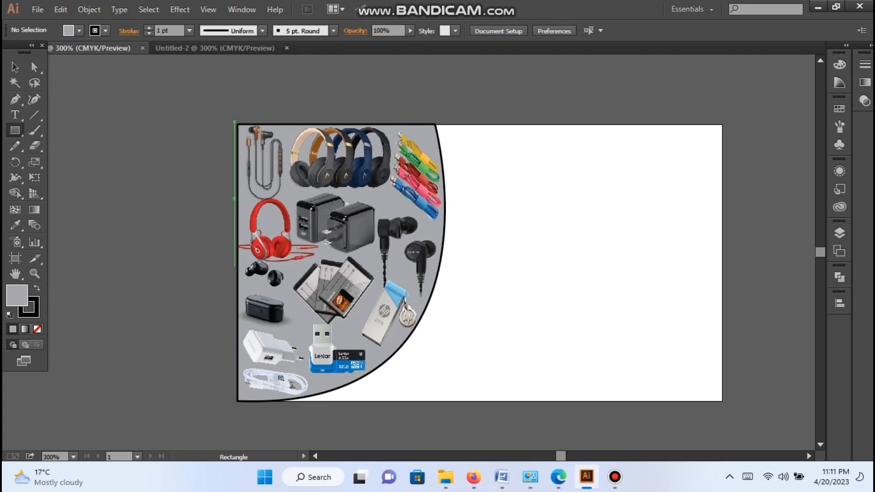
Step: Draw a 3.5 × 2 in rectangle covering the whole card and send it to the back as the background
drag(236, 124, 722, 401)
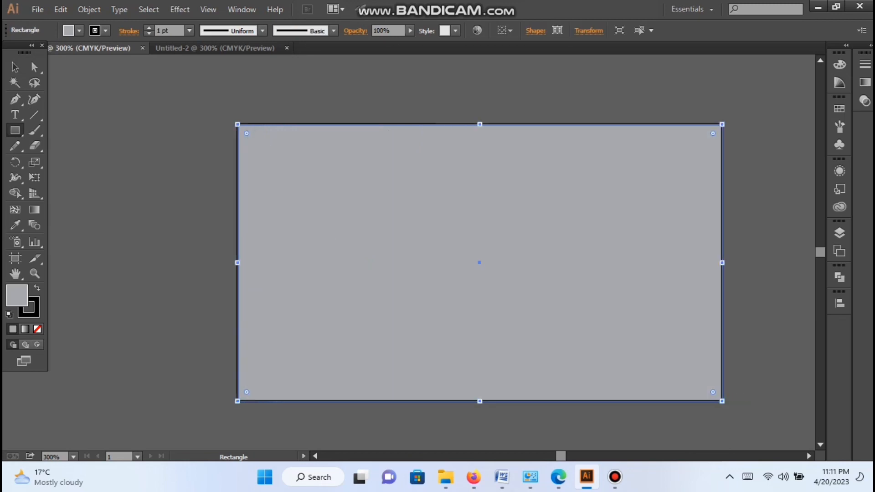
key(v)
right_click(461, 238)
mouse_move(501, 423)
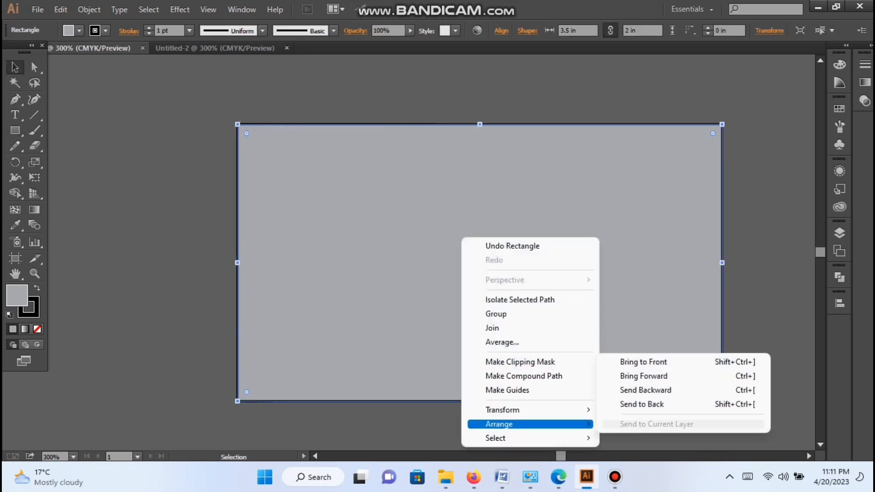
click(641, 404)
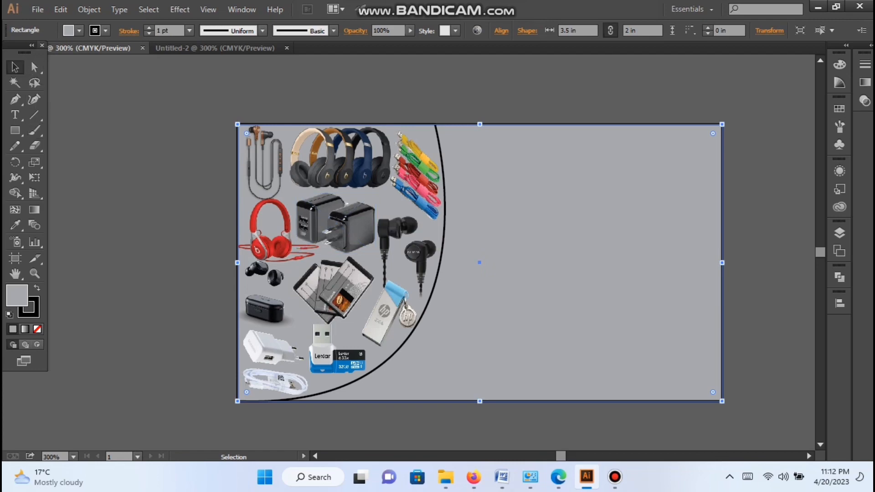
Step: Try light blue, dark blue, navy and purple fills on the background rectangle
click(68, 31)
click(82, 61)
click(73, 52)
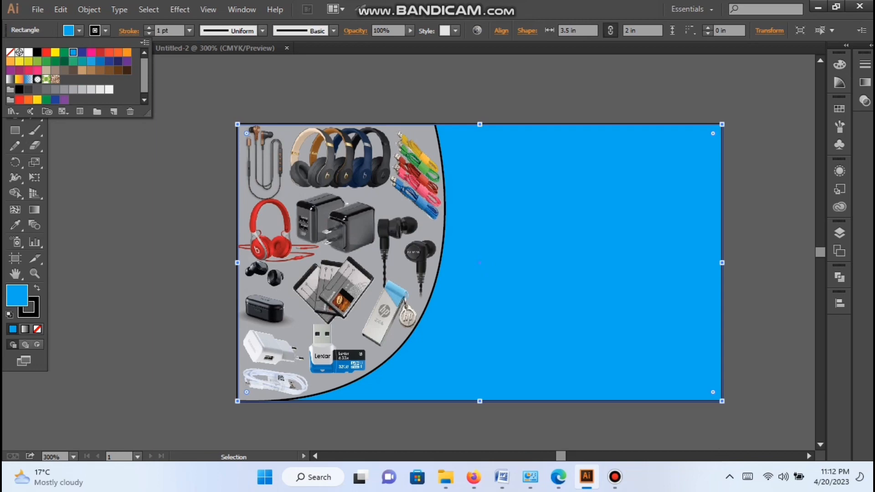
click(109, 61)
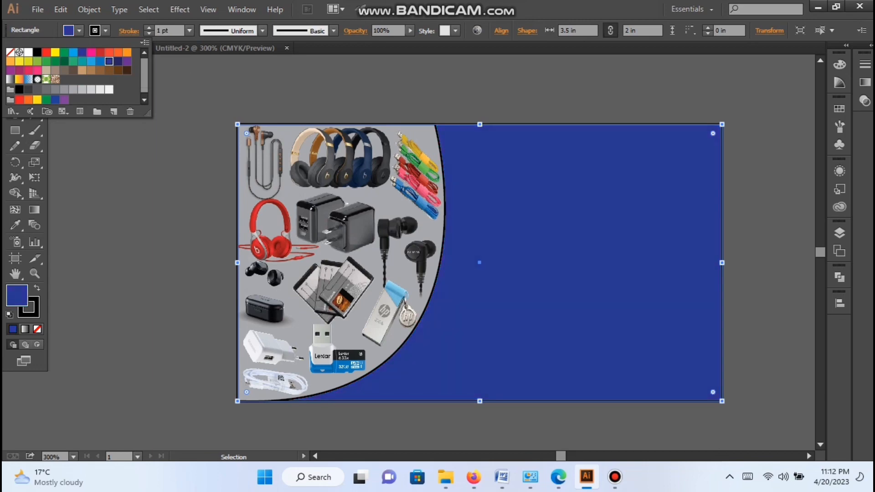
click(118, 61)
click(127, 61)
click(109, 61)
click(118, 61)
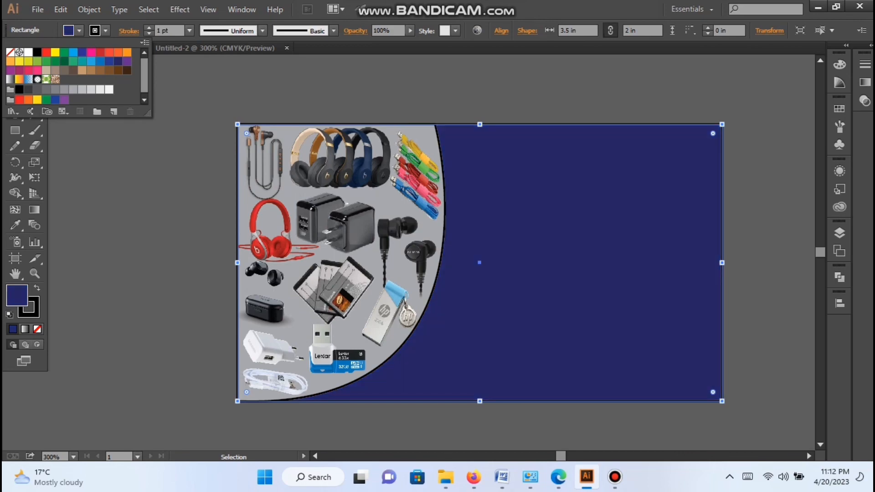
click(127, 61)
click(187, 136)
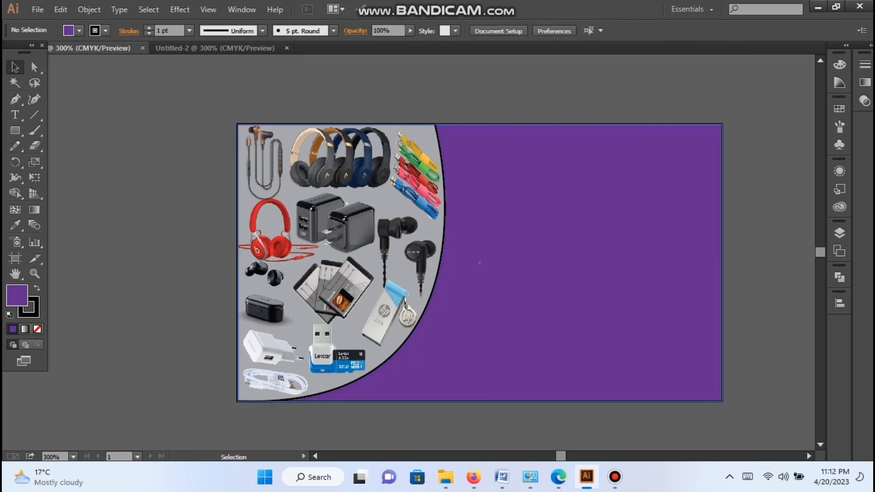
Step: Set the background rectangle's fill to the medium indigo blue swatch
click(501, 219)
click(80, 31)
click(109, 61)
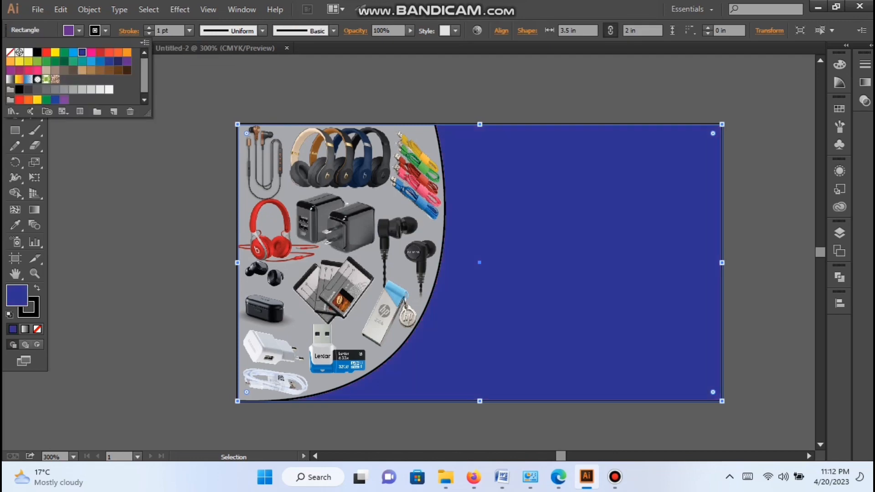
click(187, 137)
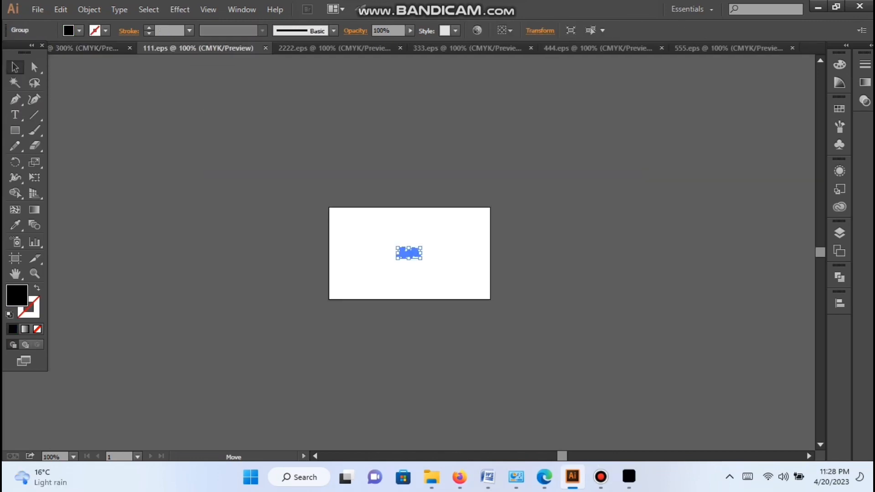
Step: Bring the Urdu shop title from 111.eps onto the card, enlarge it and position it near the top of the blue area
click(438, 270)
drag(417, 249, 449, 247)
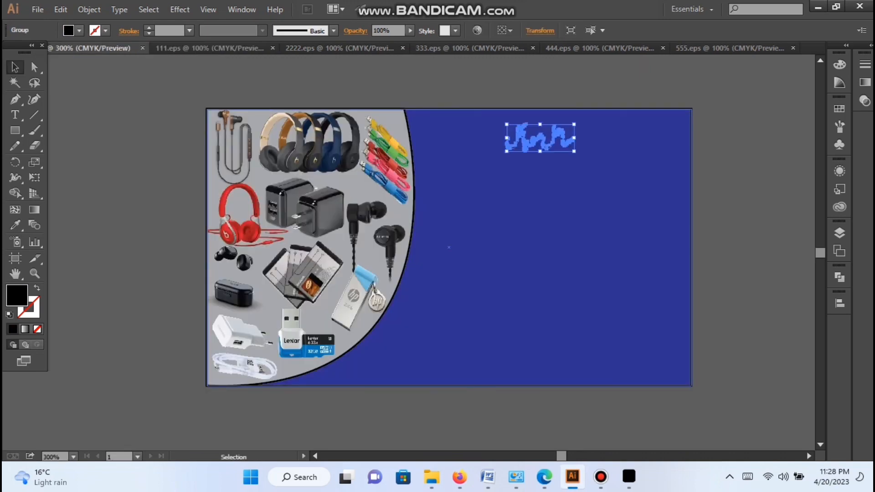
drag(573, 151, 594, 162)
click(617, 91)
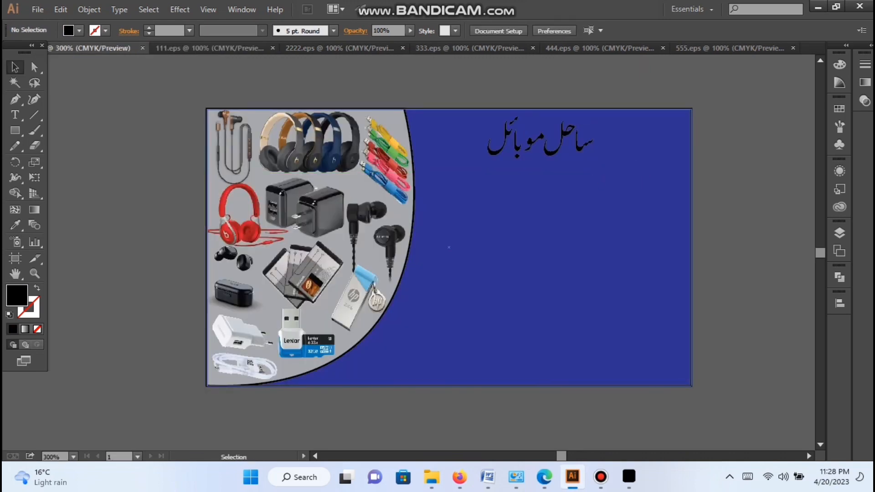
mouse_move(560, 139)
mouse_down()
mouse_move(564, 154)
mouse_move(571, 135)
mouse_move(563, 151)
mouse_up()
click(610, 91)
click(610, 92)
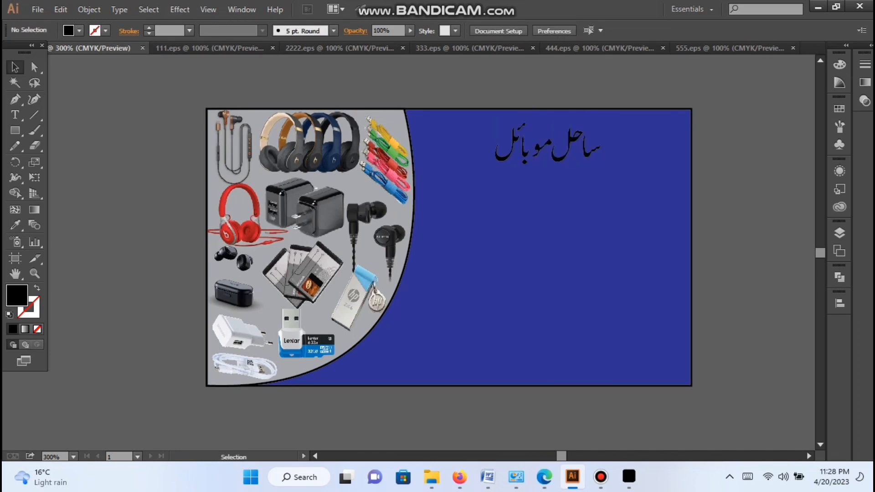
Step: Bring the Urdu accessories line from 2222.eps onto the card and place it below the shop title
click(333, 48)
drag(432, 254, 602, 183)
click(401, 412)
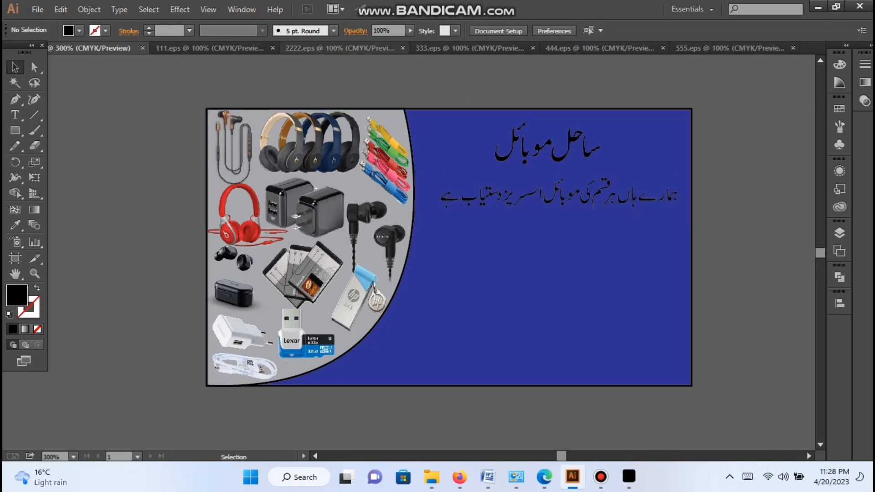
Step: Bring the Urdu line from 333.eps under the accessories line and scale it down to fit within the blue area
click(338, 48)
click(464, 48)
drag(438, 254, 609, 233)
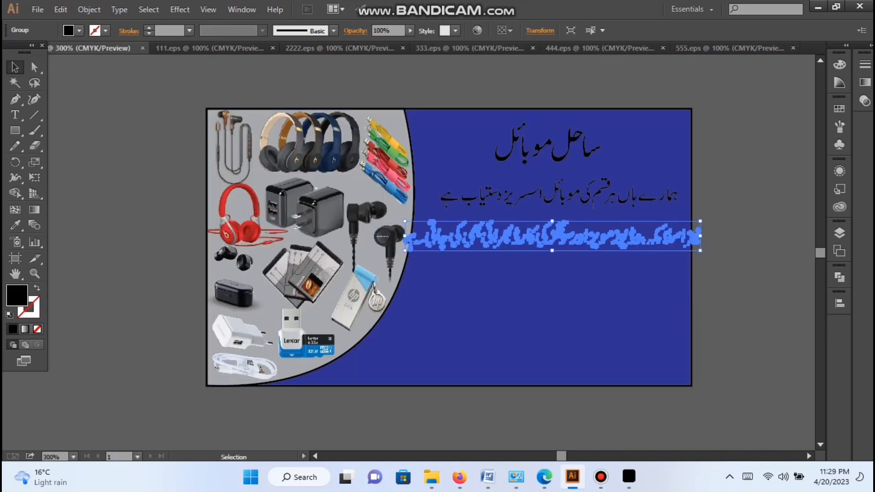
drag(700, 250, 681, 249)
click(612, 259)
drag(581, 238, 591, 233)
click(691, 254)
click(614, 236)
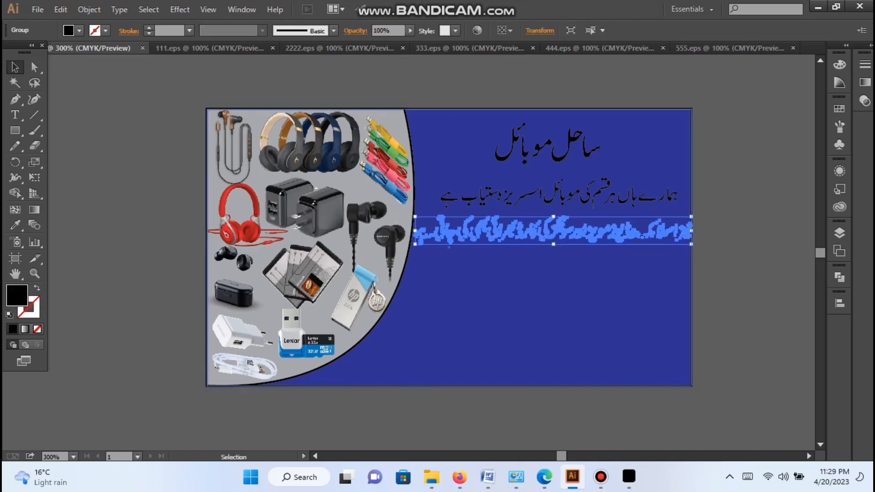
drag(691, 244, 656, 221)
click(671, 256)
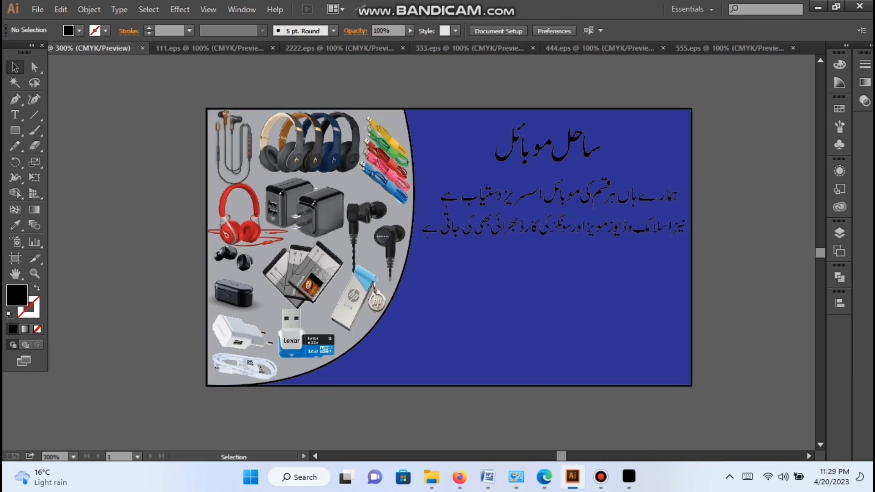
Step: Bring the contact's name in Urdu from 444.eps onto the card and centre it below the two description lines
click(469, 48)
click(594, 48)
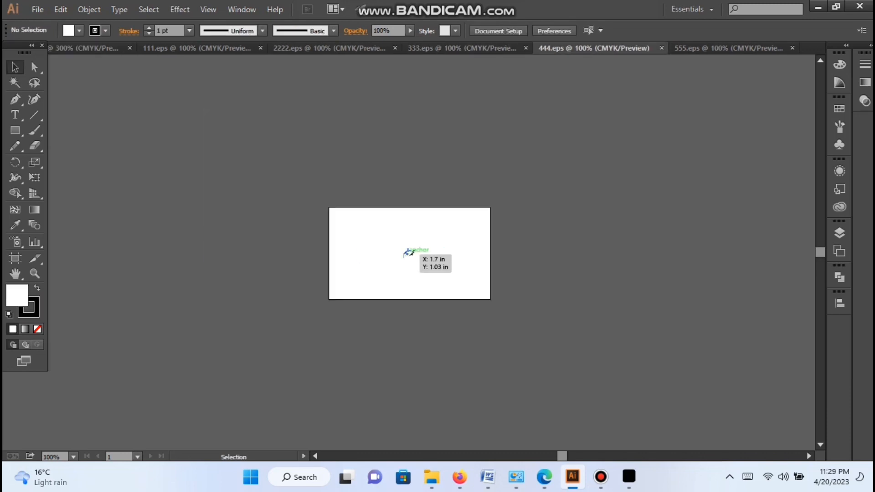
click(86, 48)
drag(87, 48, 542, 260)
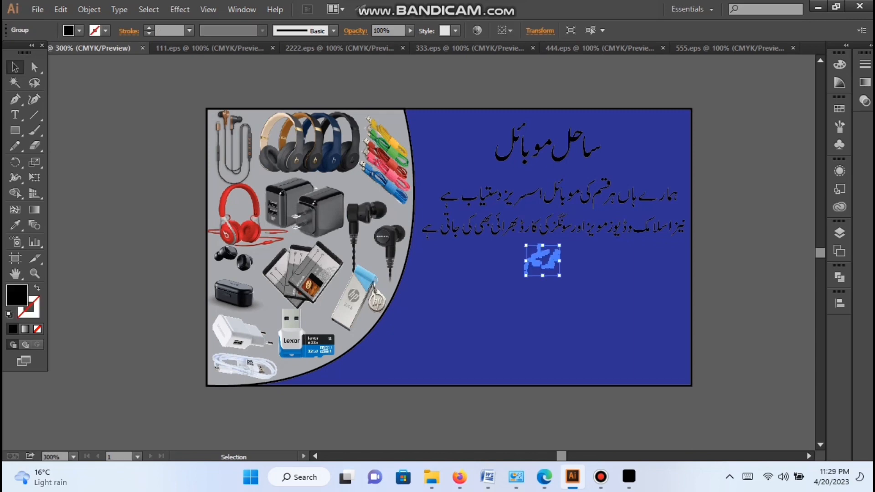
click(596, 82)
Step: Bring the Urdu address line from 555.eps onto the card, placing it near the bottom of the blue area
click(728, 49)
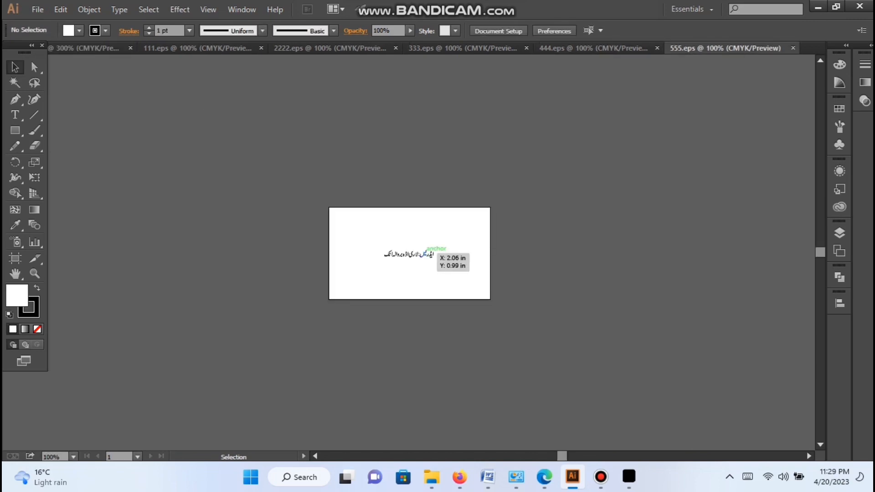
drag(425, 253, 594, 327)
click(547, 410)
click(592, 410)
scroll(592, 410, down, 3)
scroll(593, 410, up, 3)
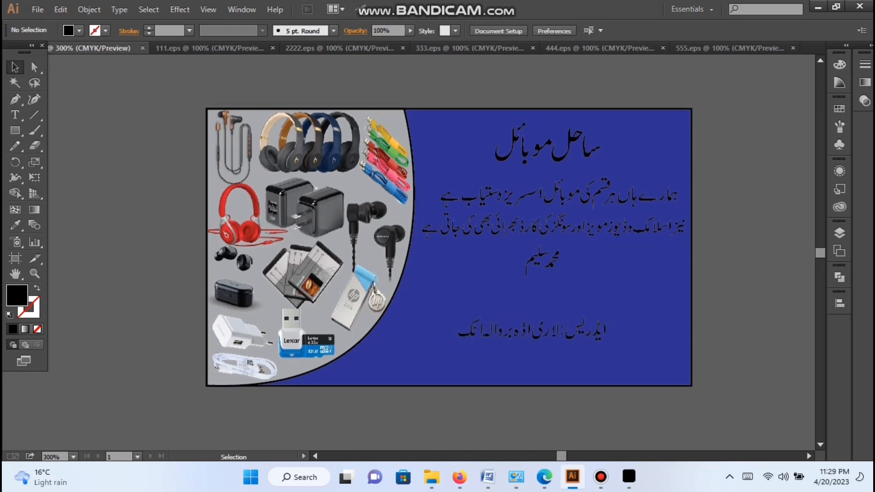
Step: Fill the two Urdu description lines below the shop title with white
click(583, 228)
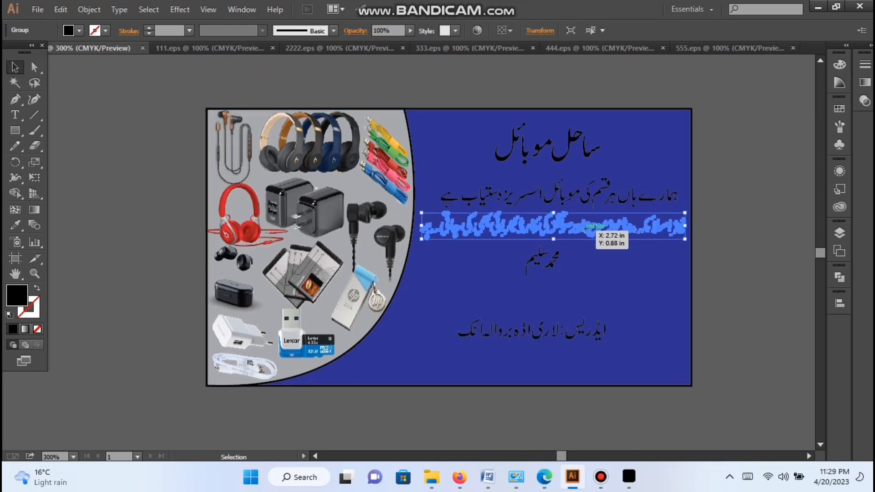
shift+click(560, 196)
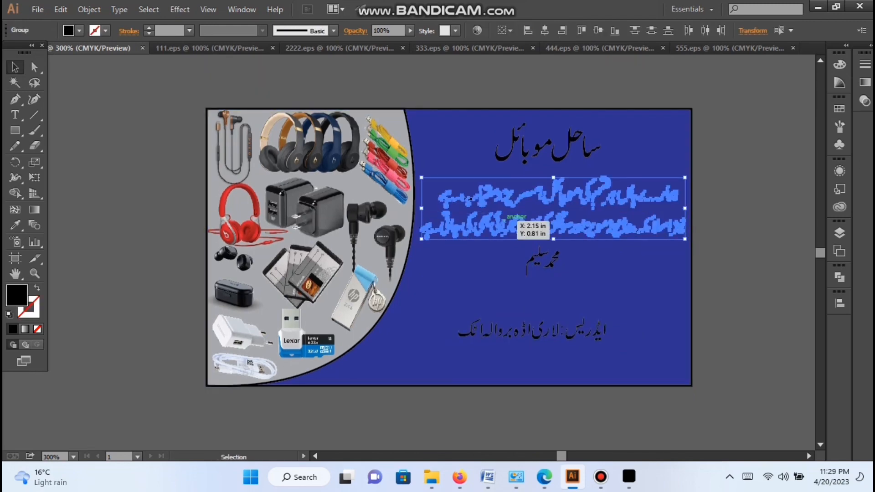
click(79, 31)
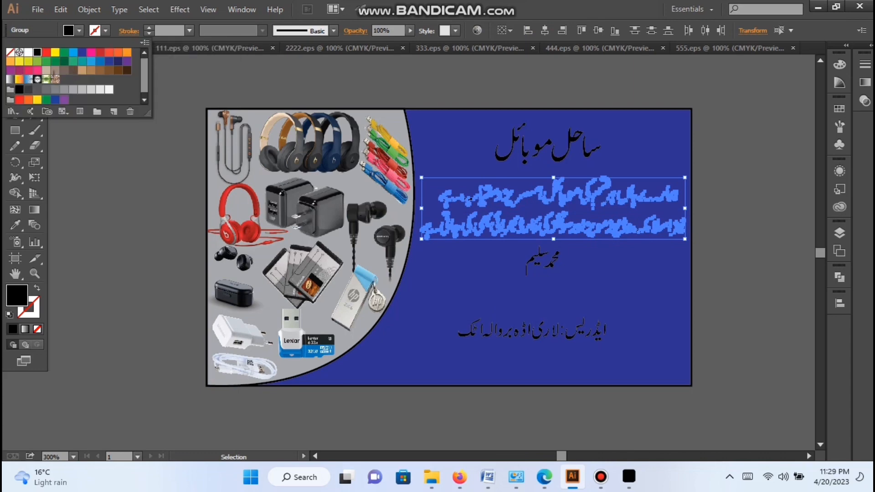
click(28, 52)
click(111, 75)
click(111, 75)
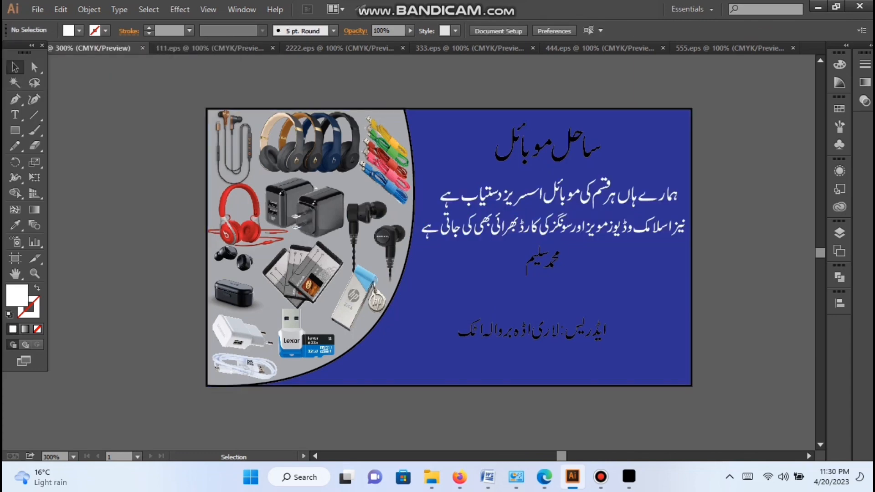
Step: Start a rounded rectangle in the gap between the contact's name and the address line
drag(15, 130, 55, 146)
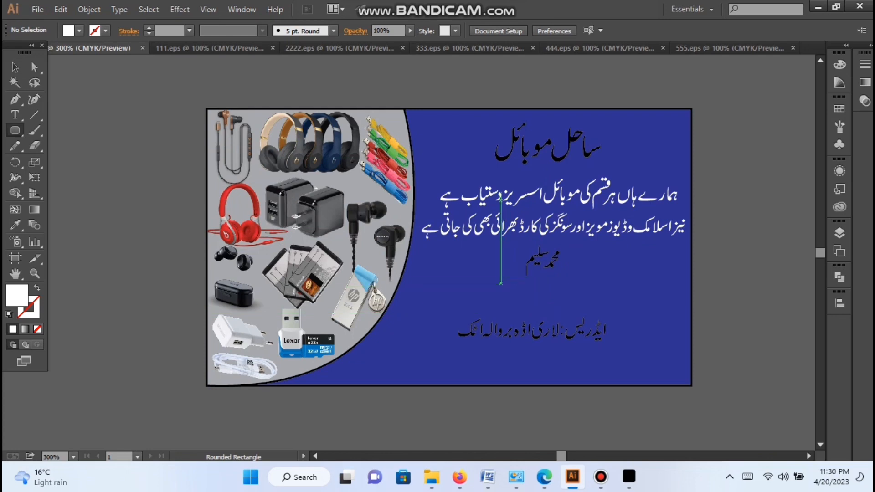